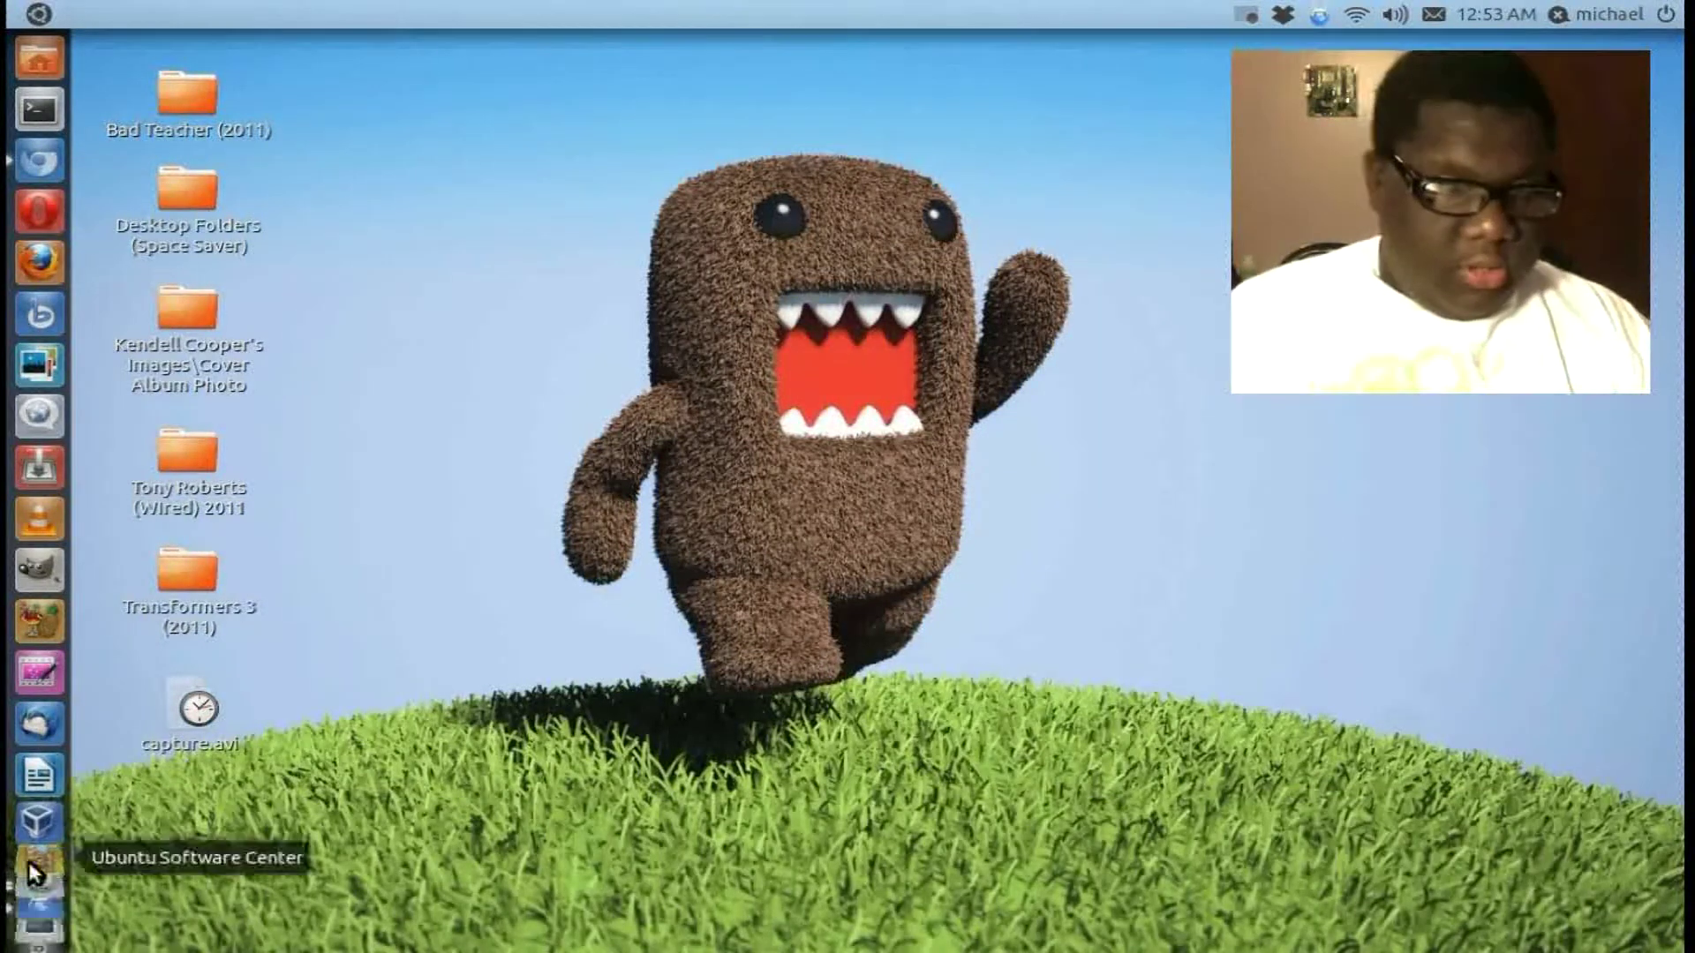
pyautogui.click(41, 927)
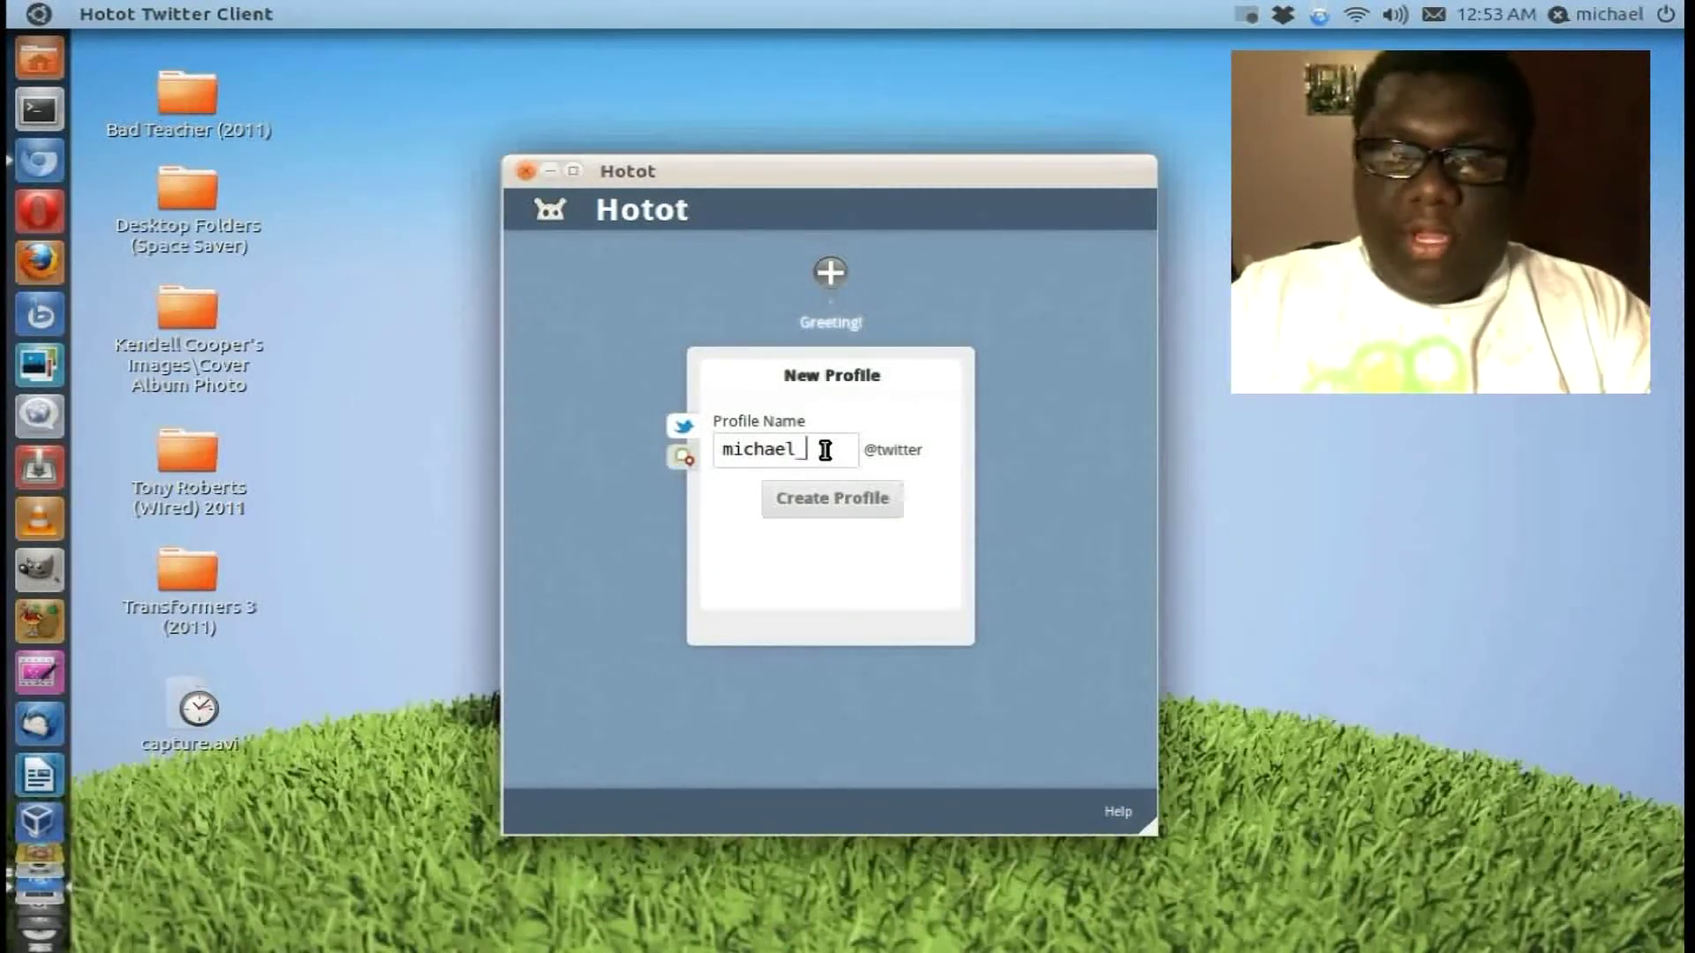
pyautogui.write('er')
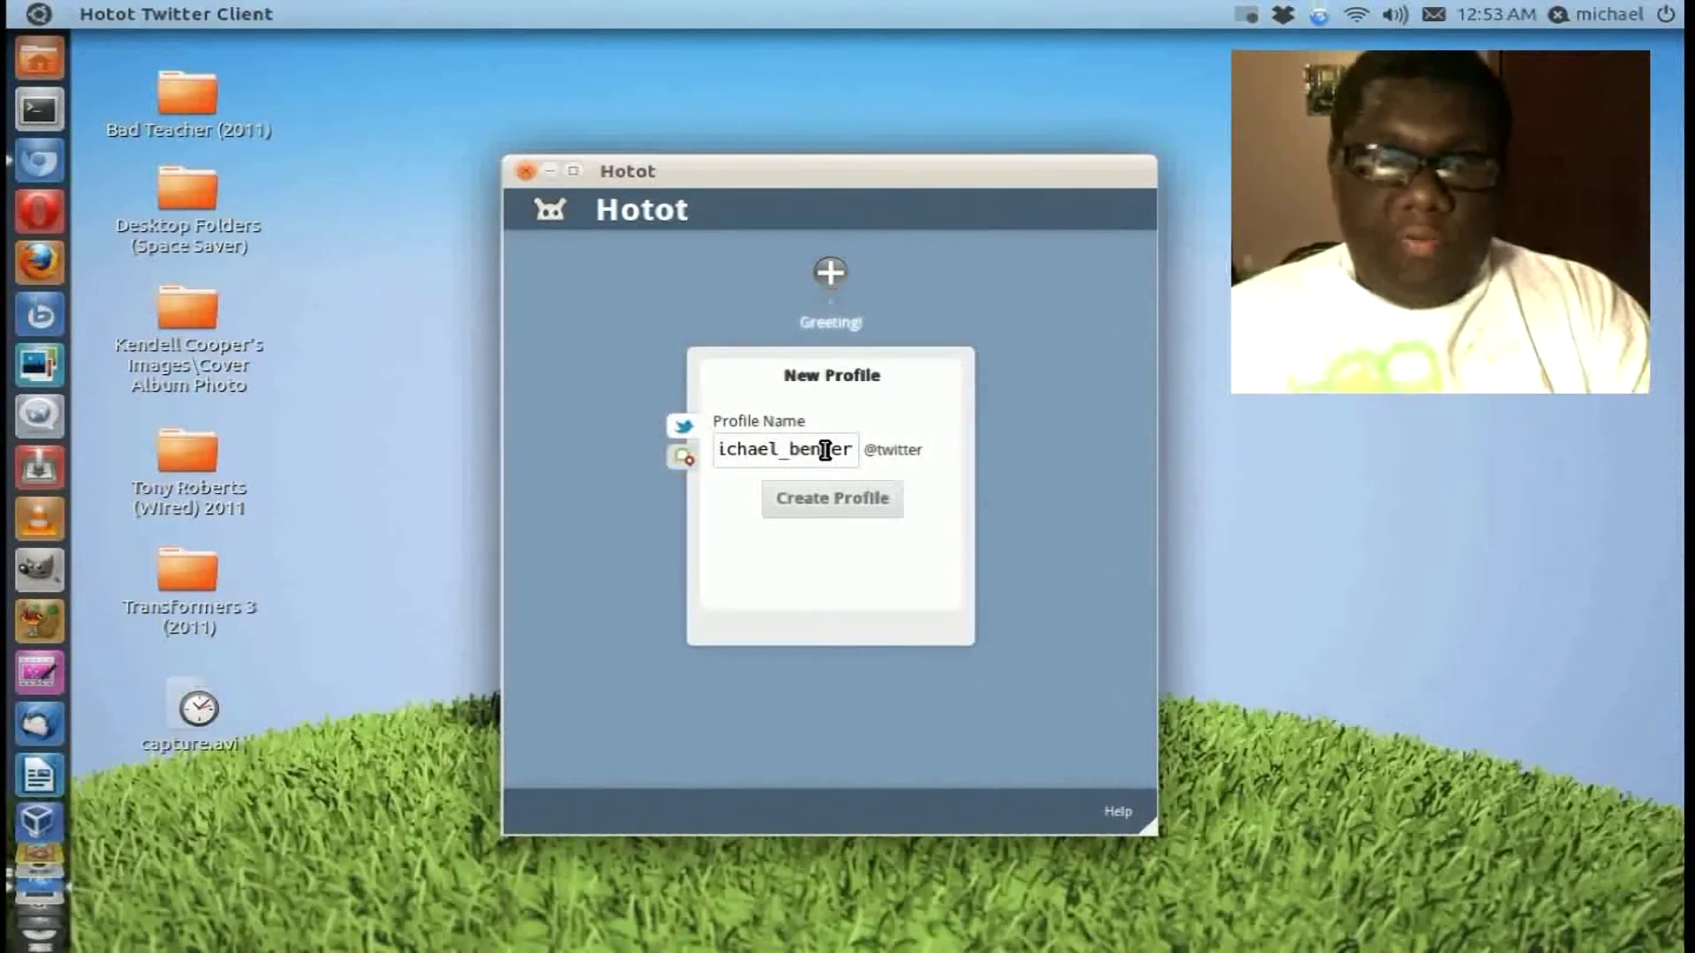
pyautogui.click(833, 499)
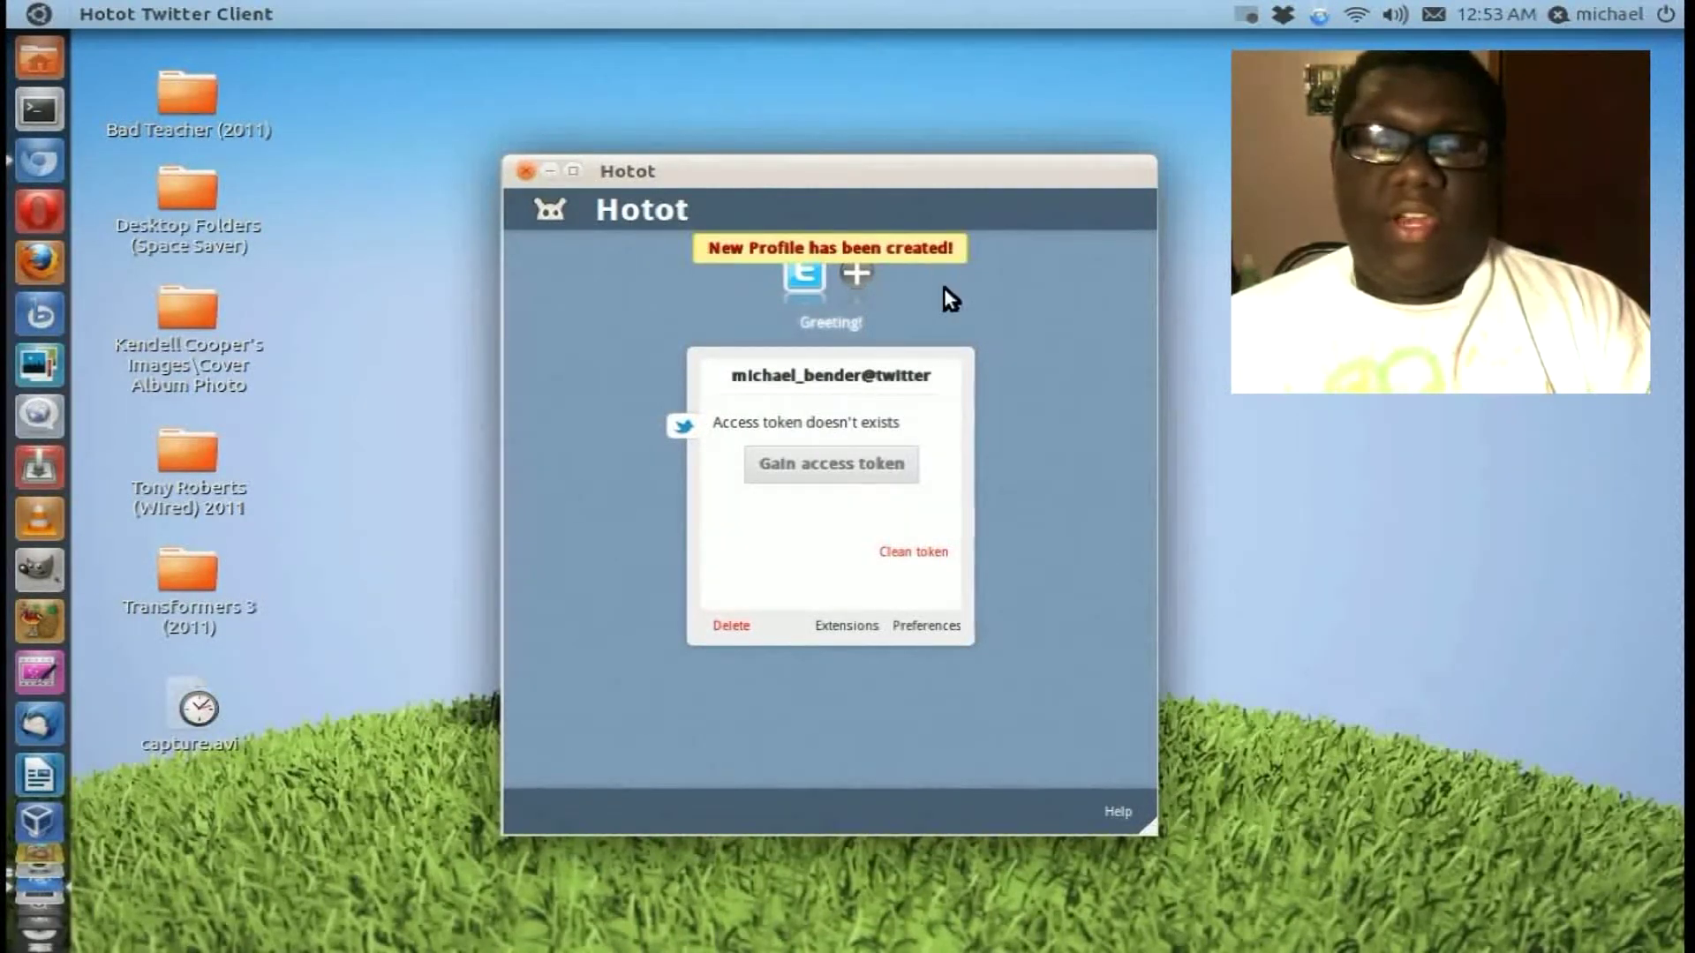
pyautogui.click(816, 467)
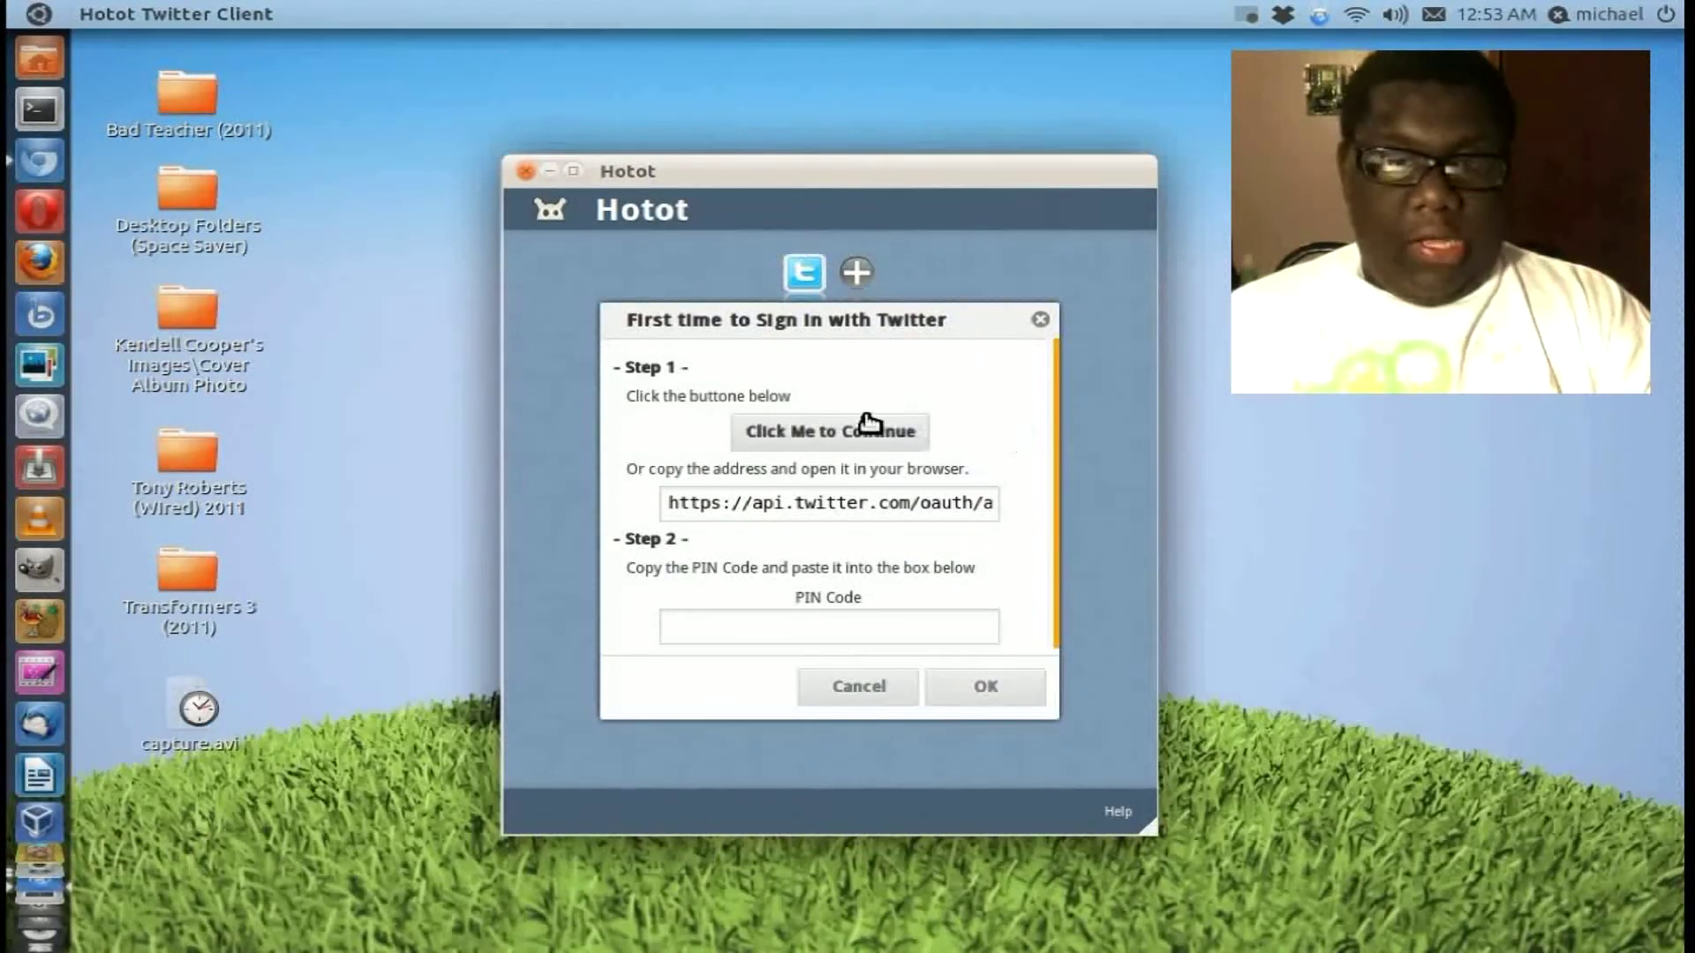
pyautogui.click(820, 430)
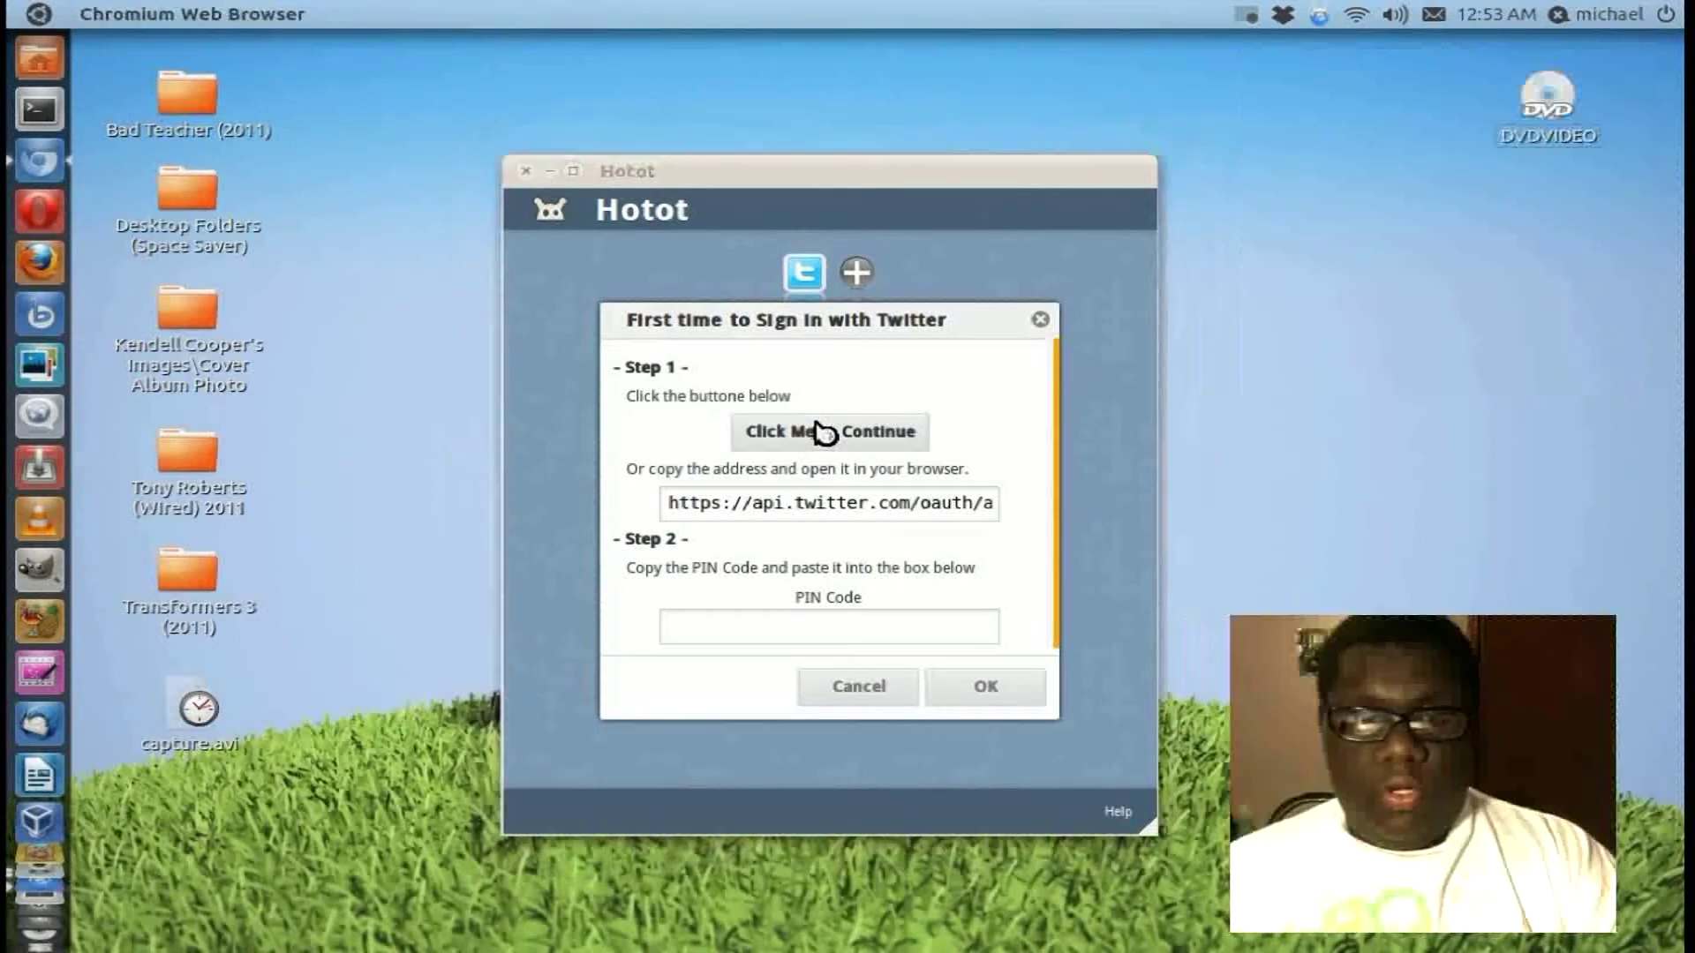
pyautogui.click(609, 559)
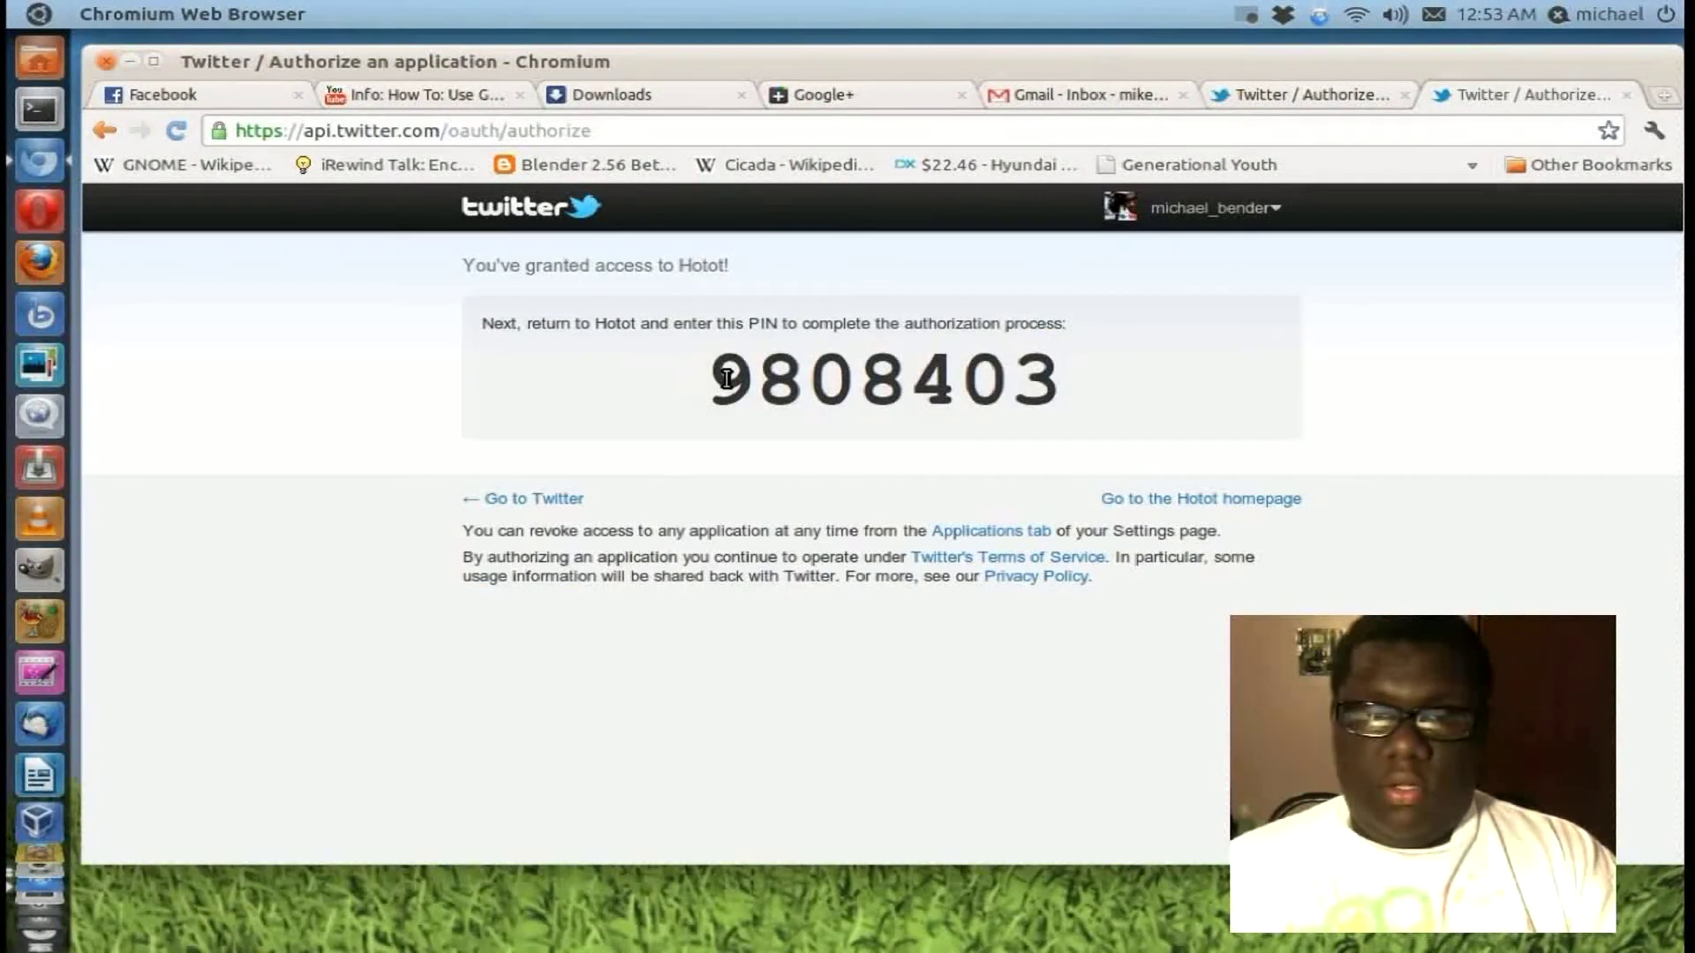
# Copy the authorization PIN shown in the browser
pyautogui.doubleClick(1046, 380)
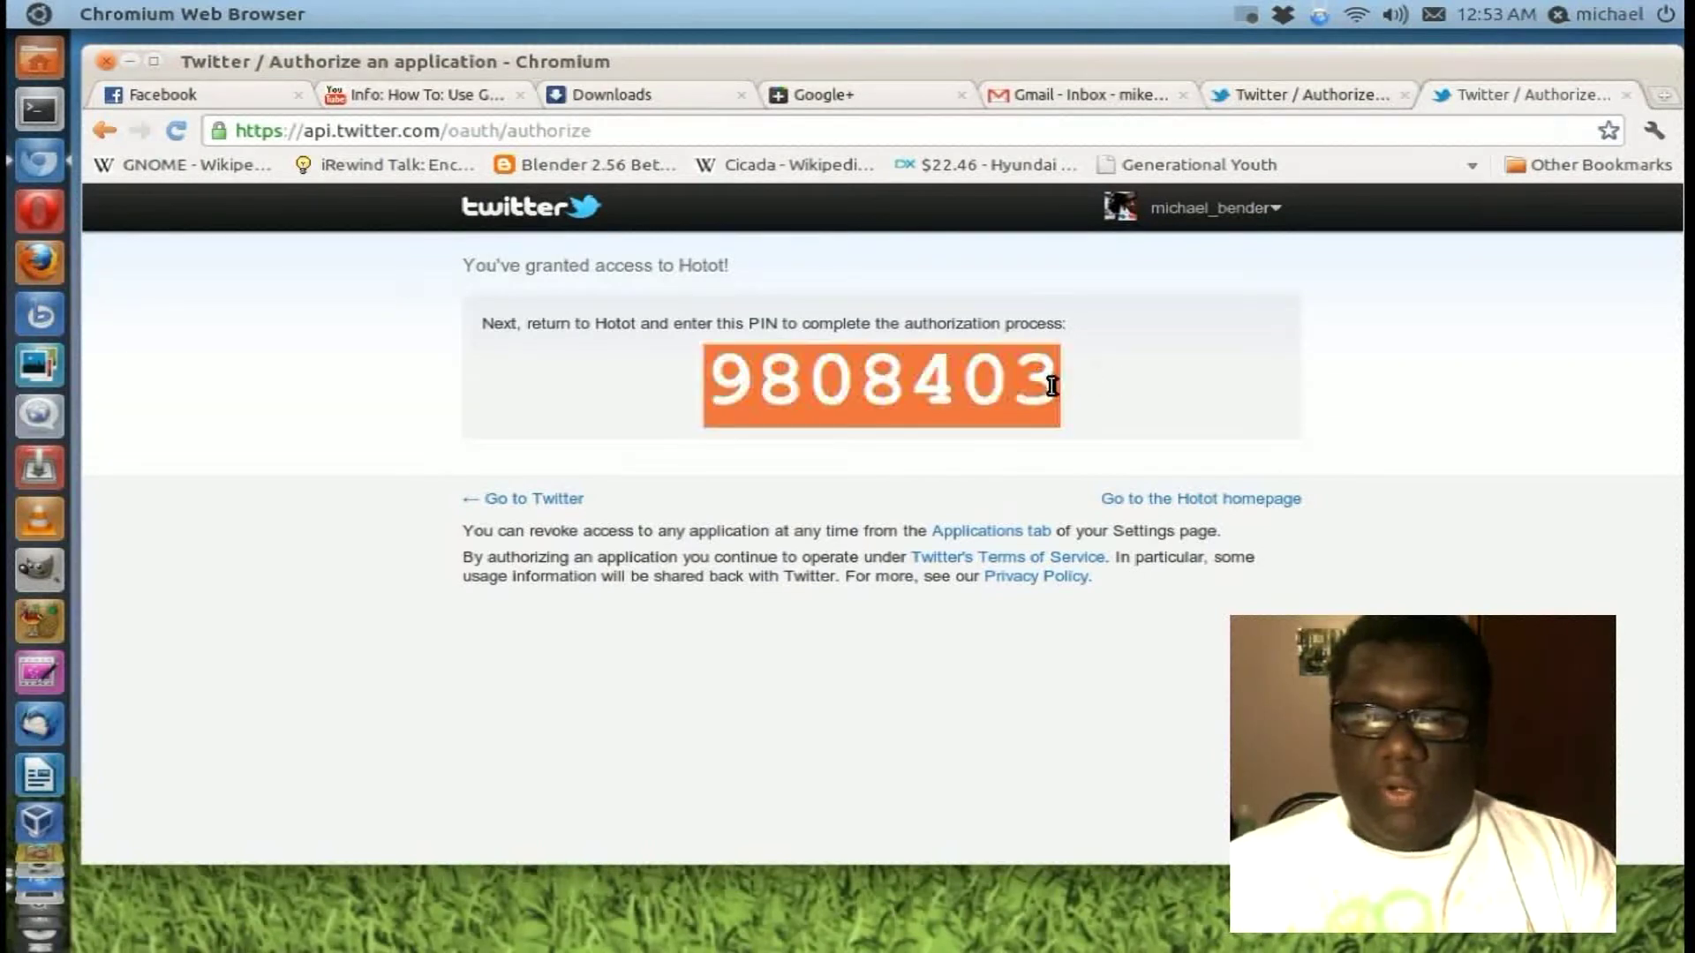
pyautogui.rightClick(1020, 386)
pyautogui.click(1079, 405)
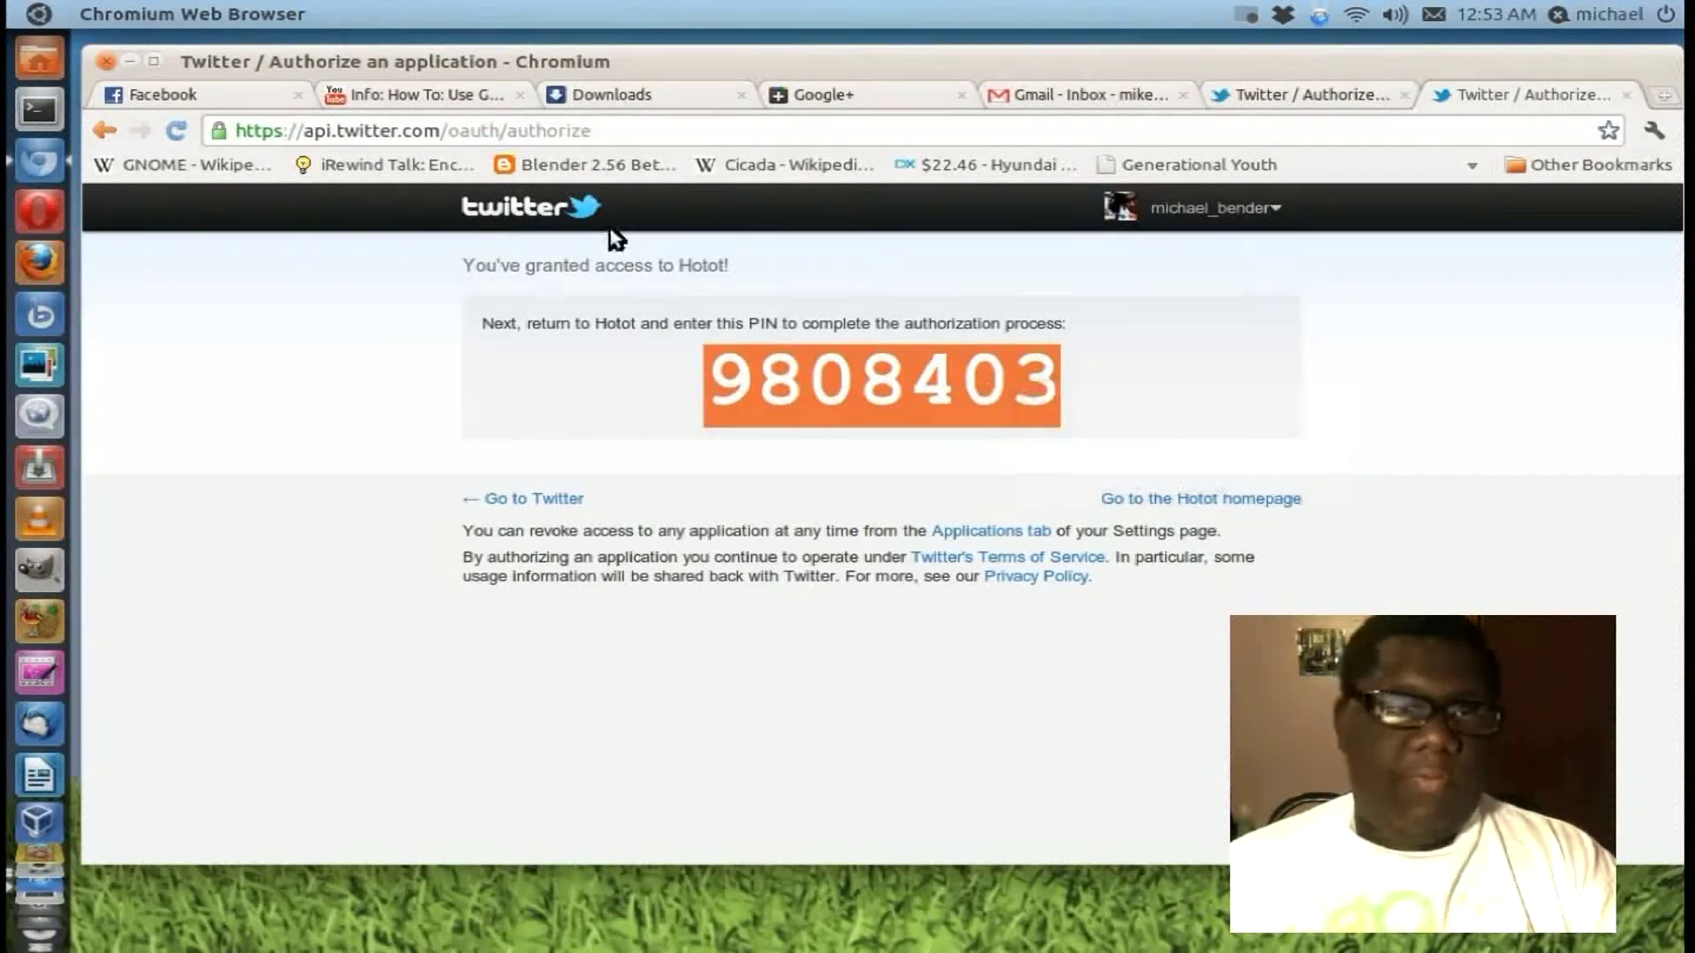
# Paste the copied PIN into Hotot's PIN Code field, confirm, and sign in with Twitter
pyautogui.click(140, 64)
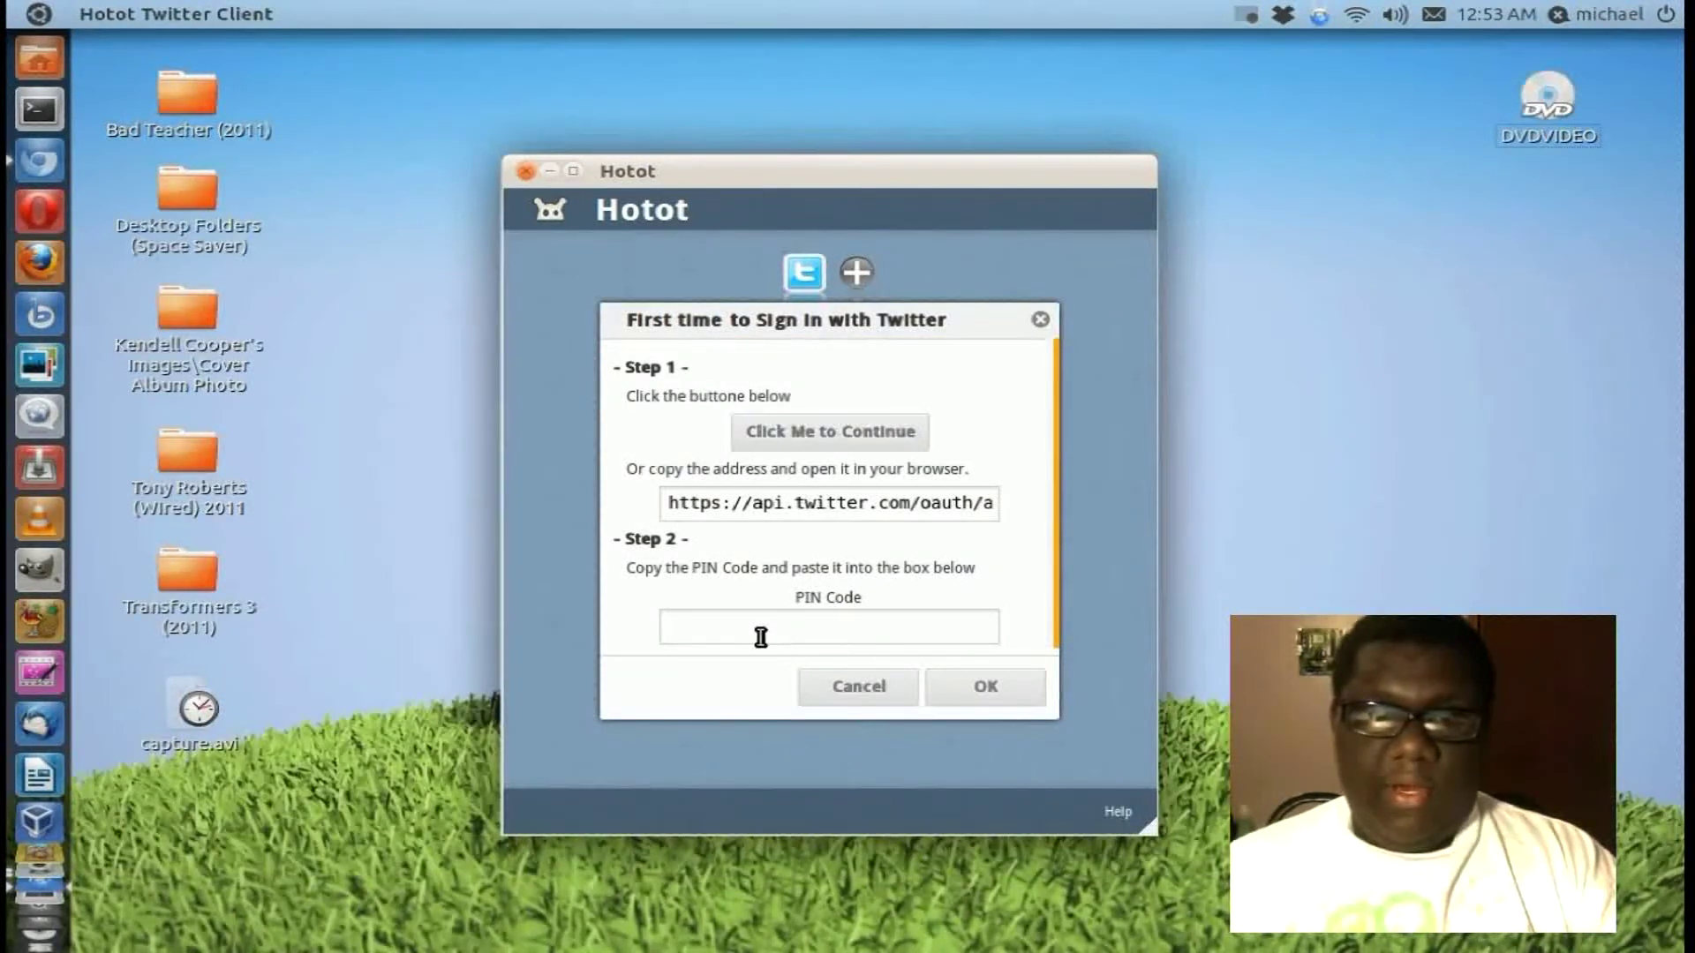
pyautogui.click(839, 650)
pyautogui.click(985, 686)
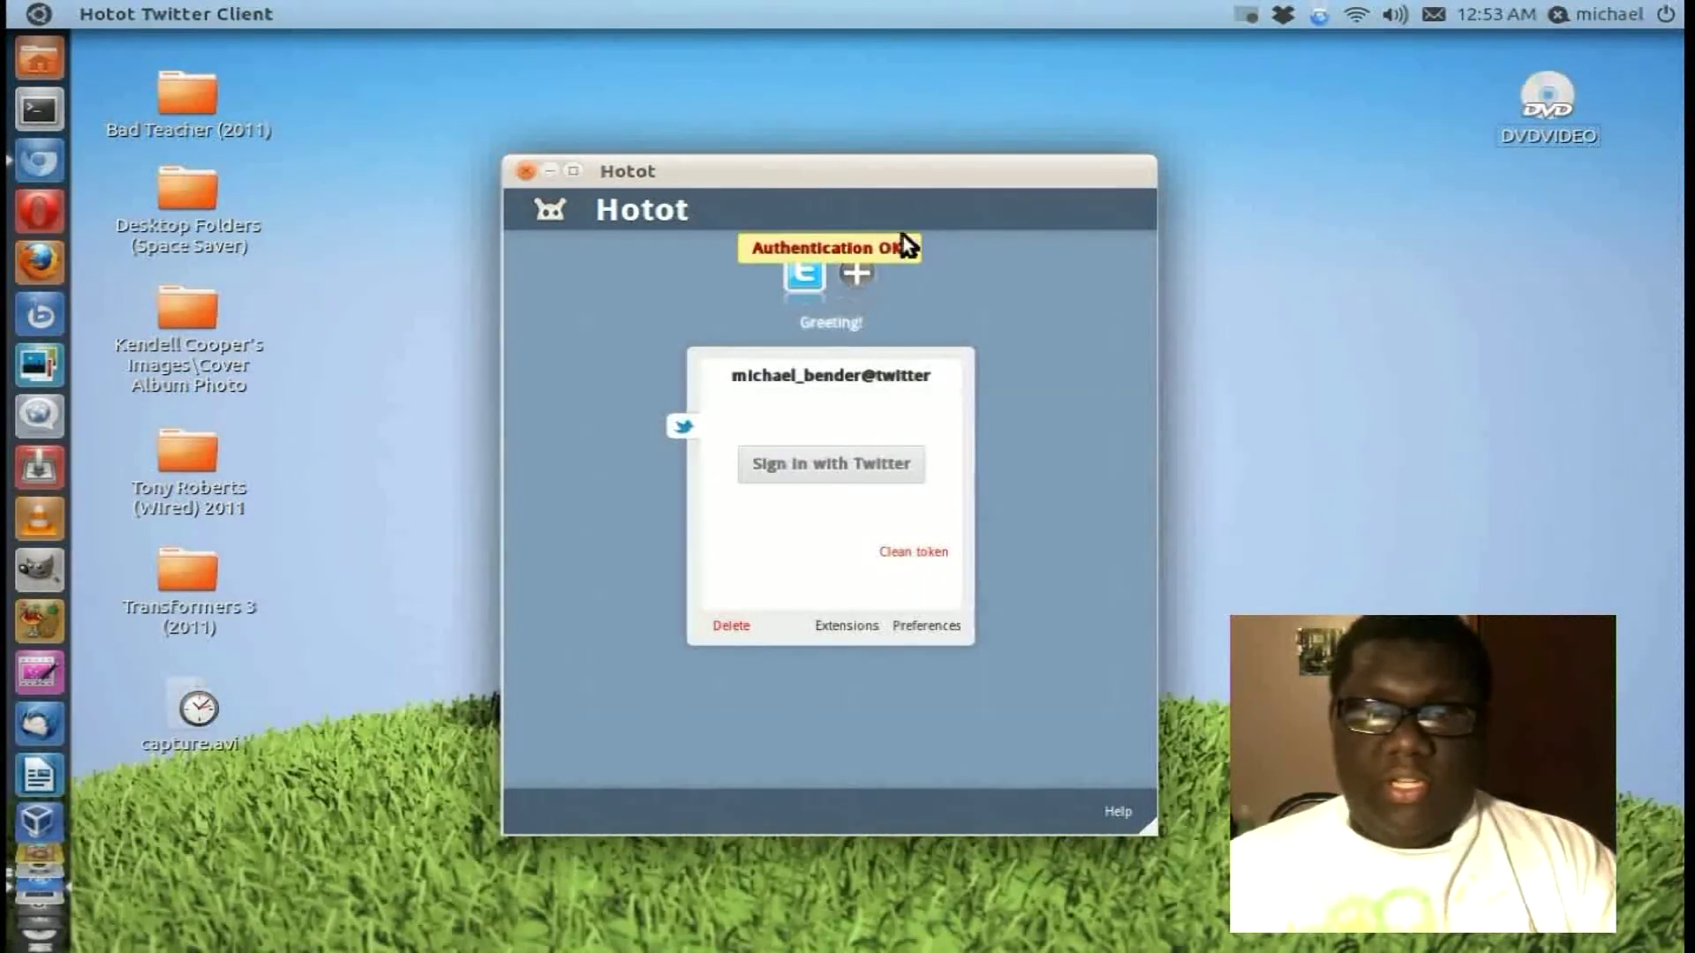
pyautogui.click(798, 479)
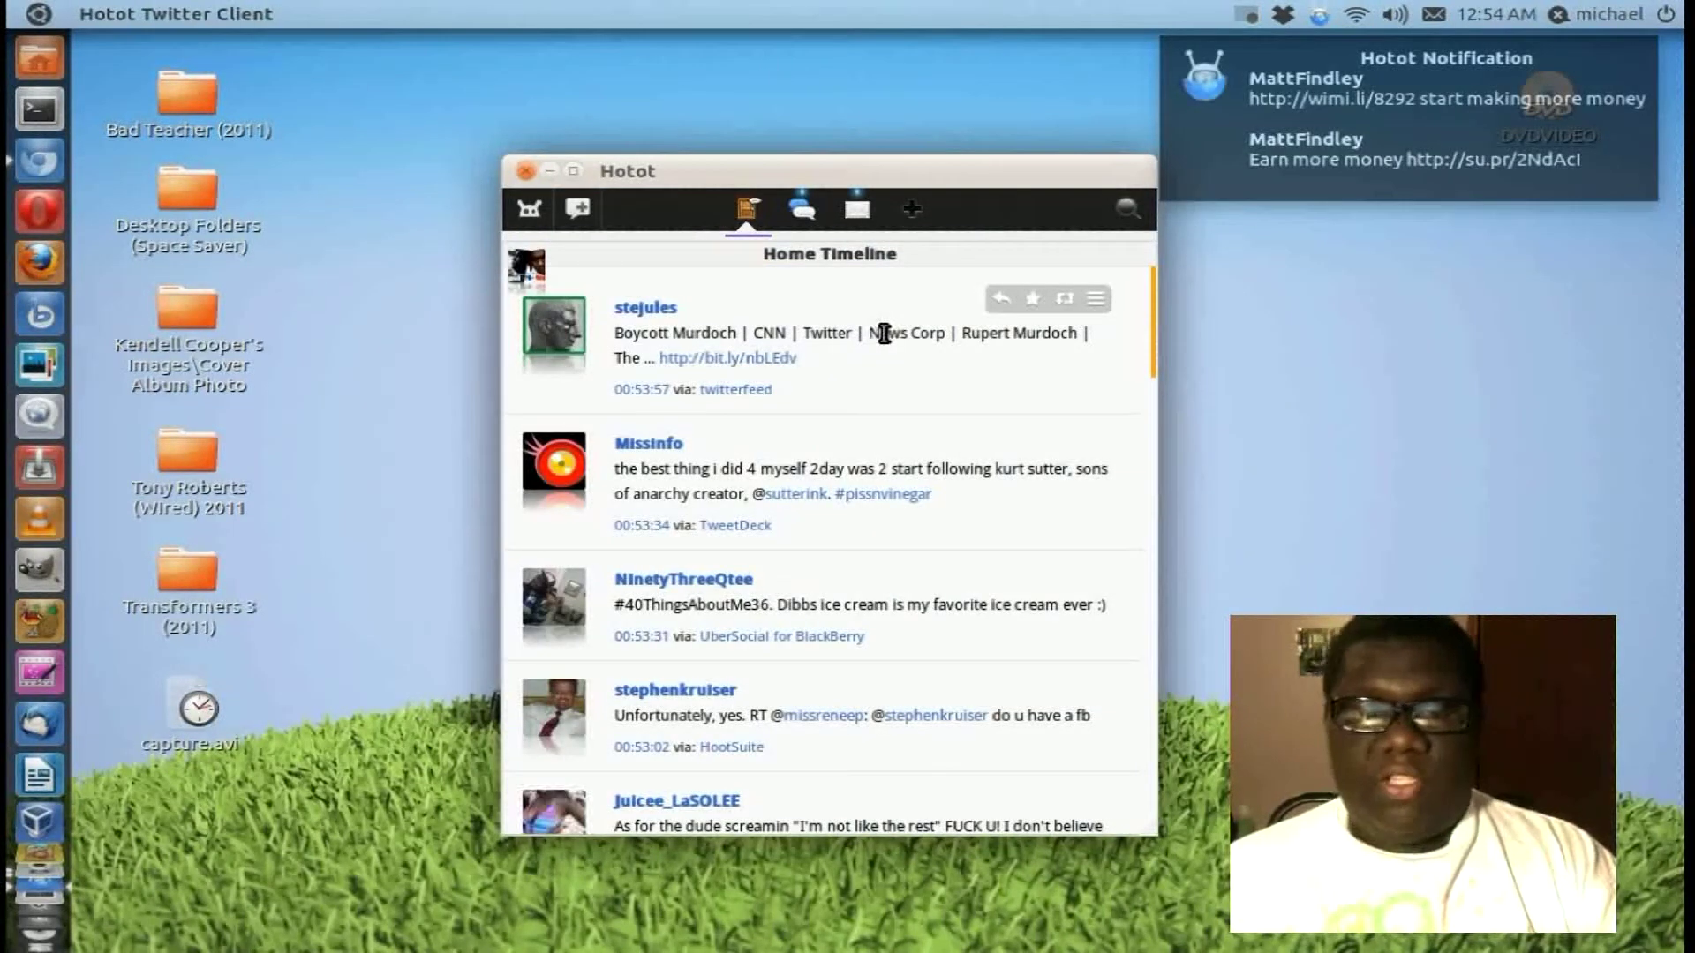
# Close the Hotot window from its title bar
pyautogui.click(525, 170)
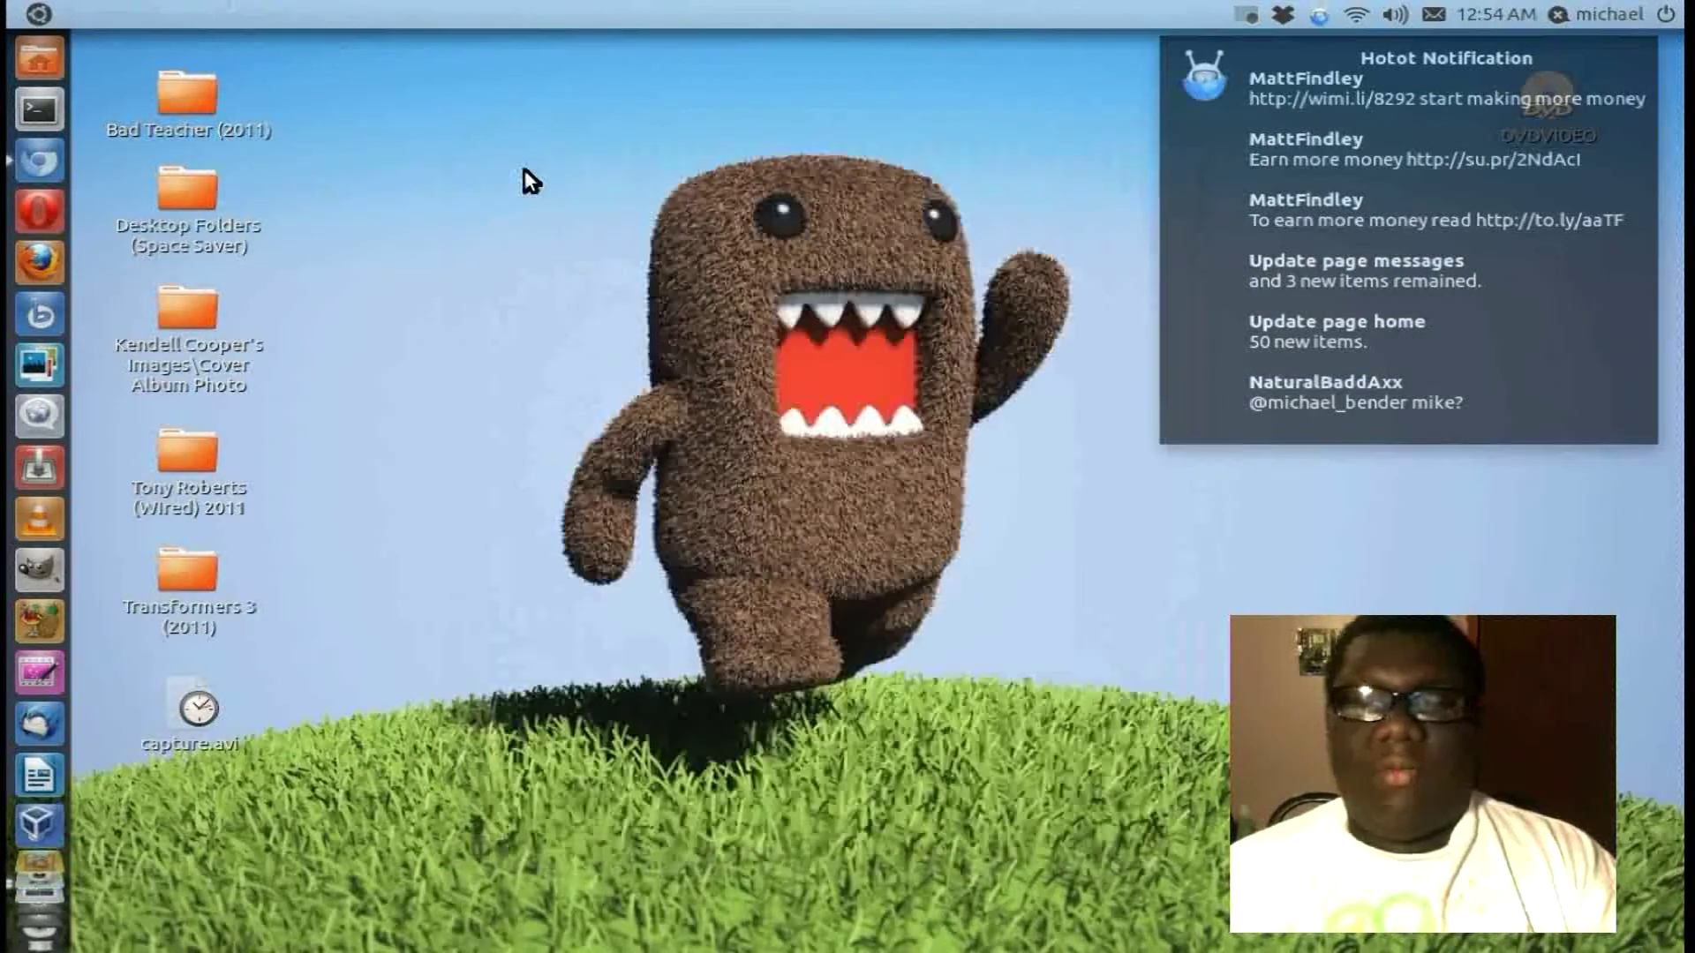